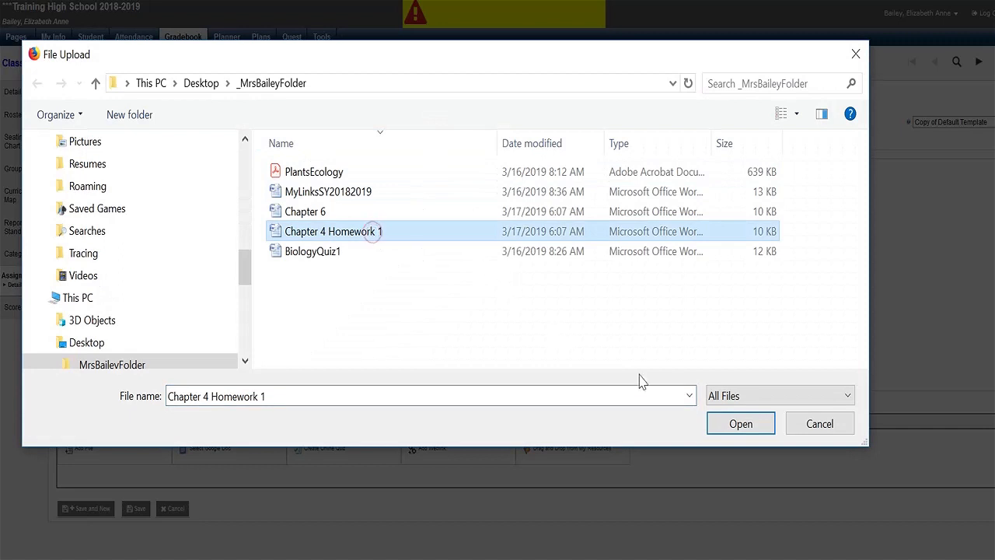
# Attach the file Chapter 4 Homework 1 as a teacher resource on the Homework-Chapter 4 Questions assignment
pyautogui.click(727, 427)
pyautogui.click(426, 155)
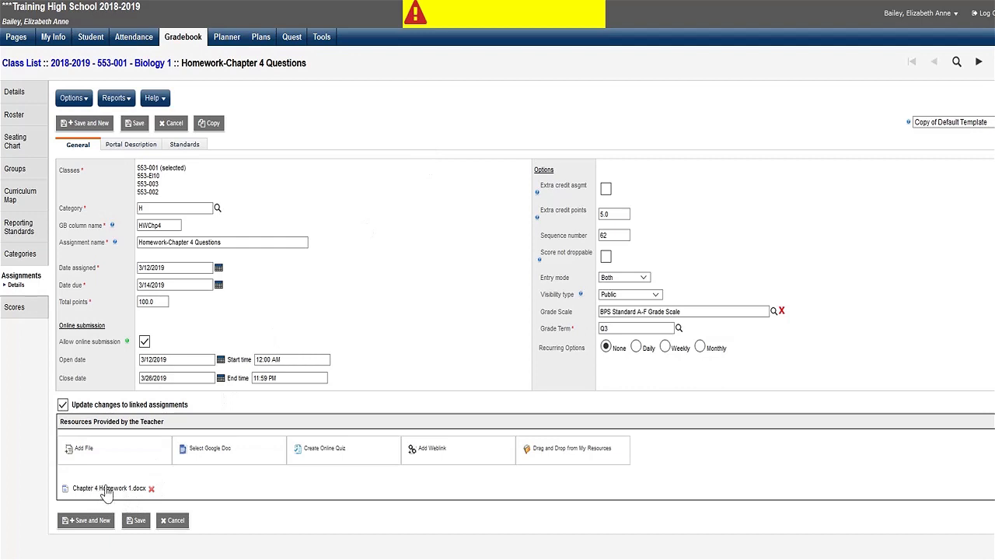
# Check the details required for attaching a Google Doc resource, and close them without adding one
pyautogui.click(222, 455)
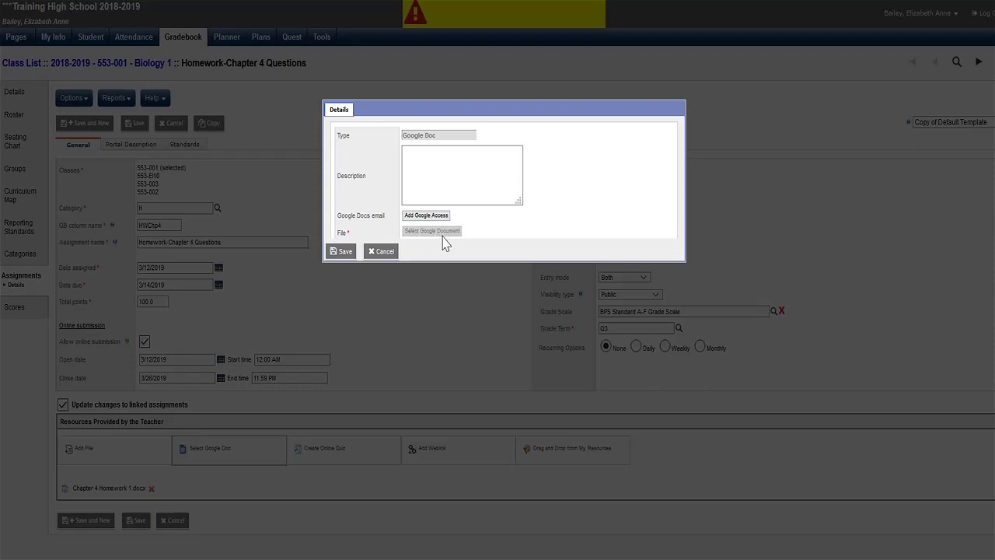
pyautogui.click(382, 251)
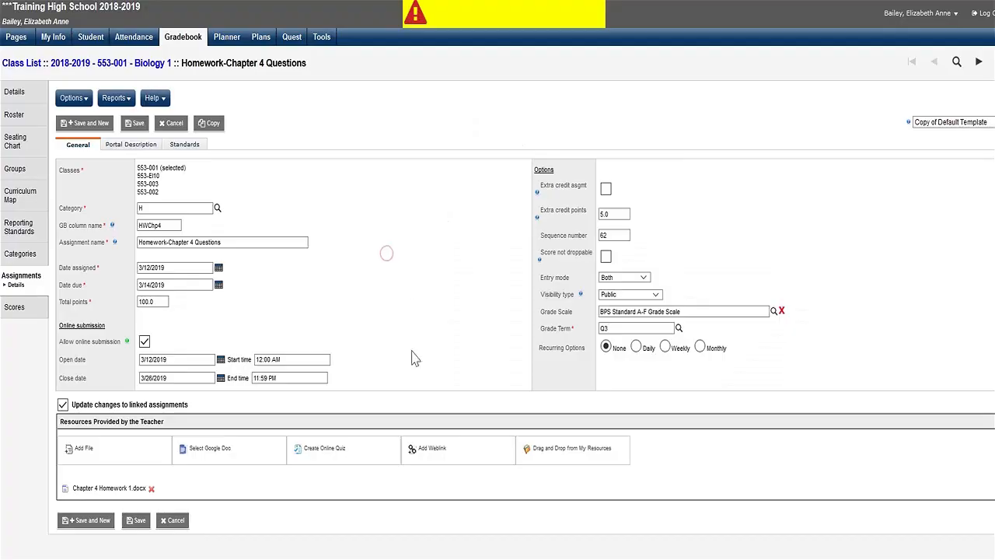
# Start an online quiz resource and look through the item bank's existing questions without picking any
pyautogui.click(344, 454)
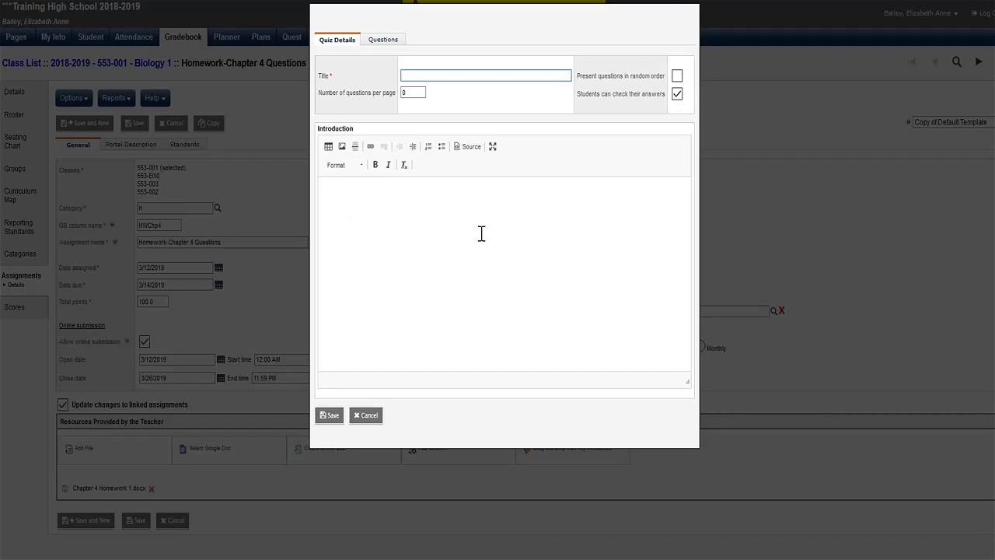
pyautogui.click(383, 40)
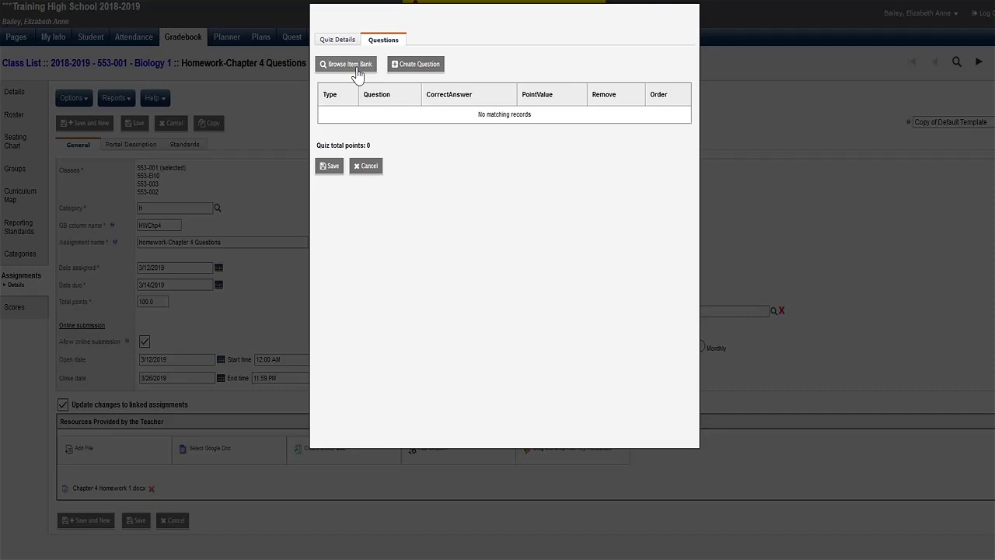
pyautogui.click(354, 64)
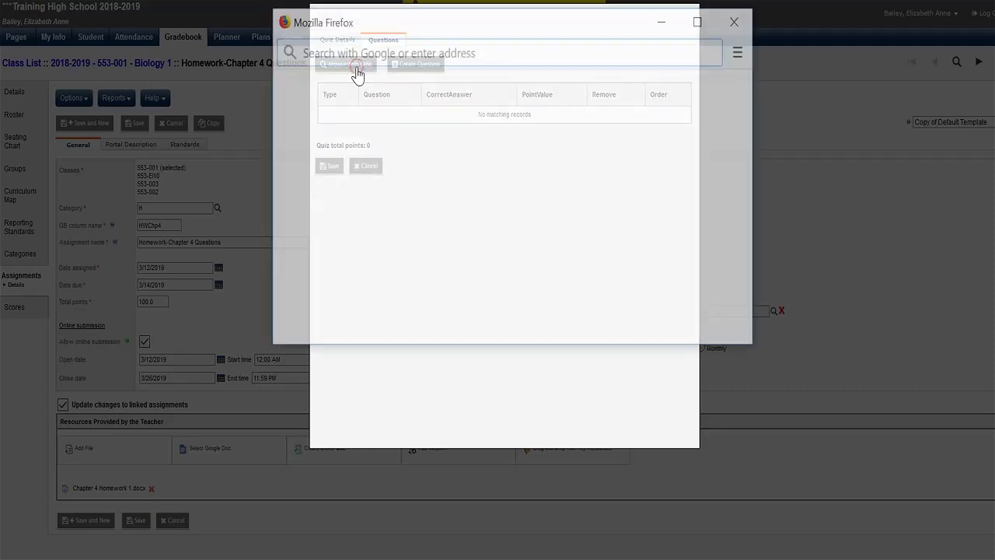
pyautogui.scroll(-2, 311, 234)
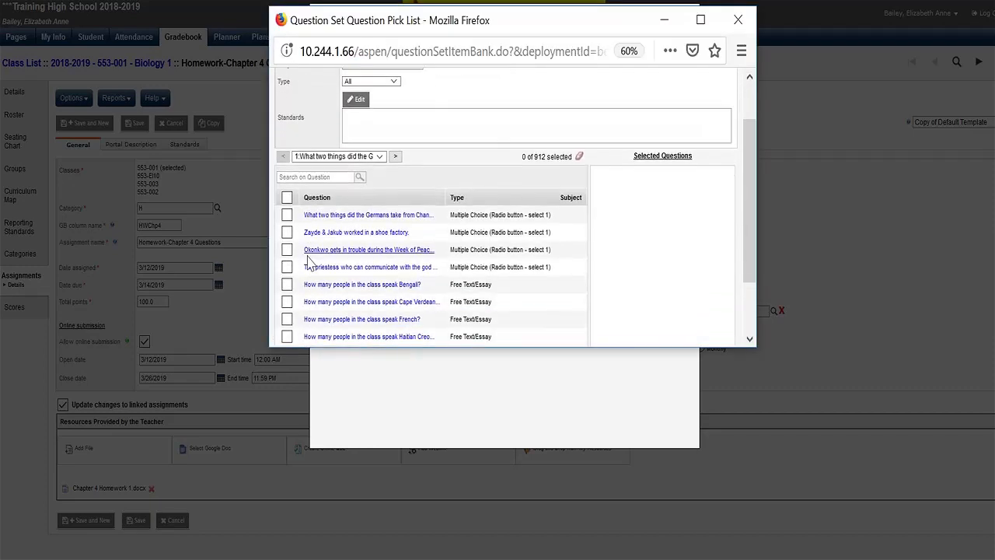
pyautogui.scroll(-2, 286, 296)
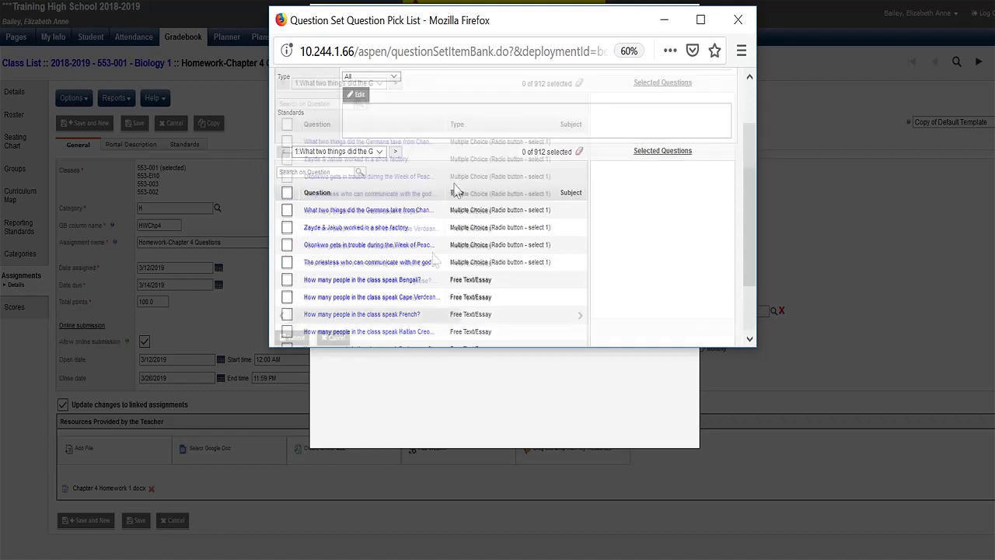
pyautogui.click(342, 340)
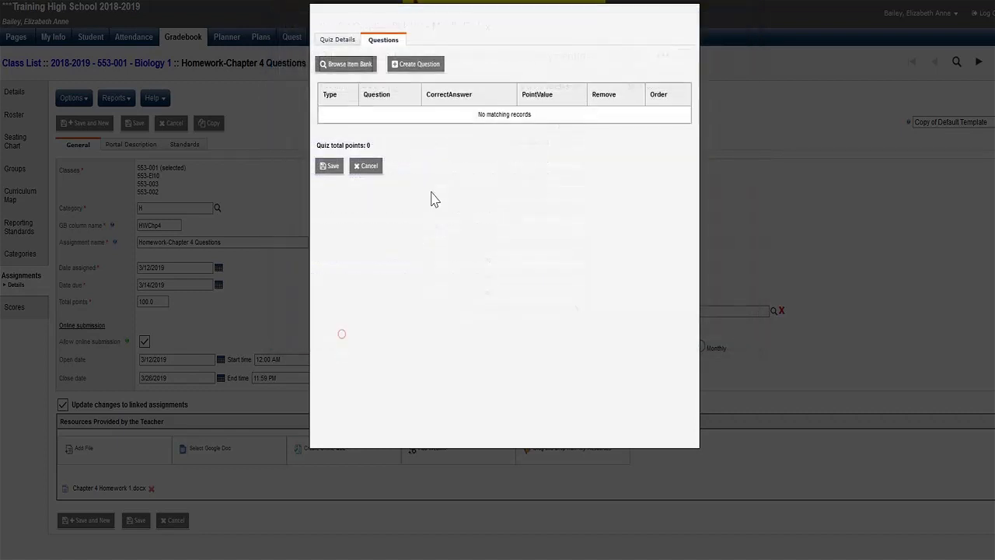
# Examine the form for creating a quiz question and its question types, and leave without adding a quiz
pyautogui.click(417, 67)
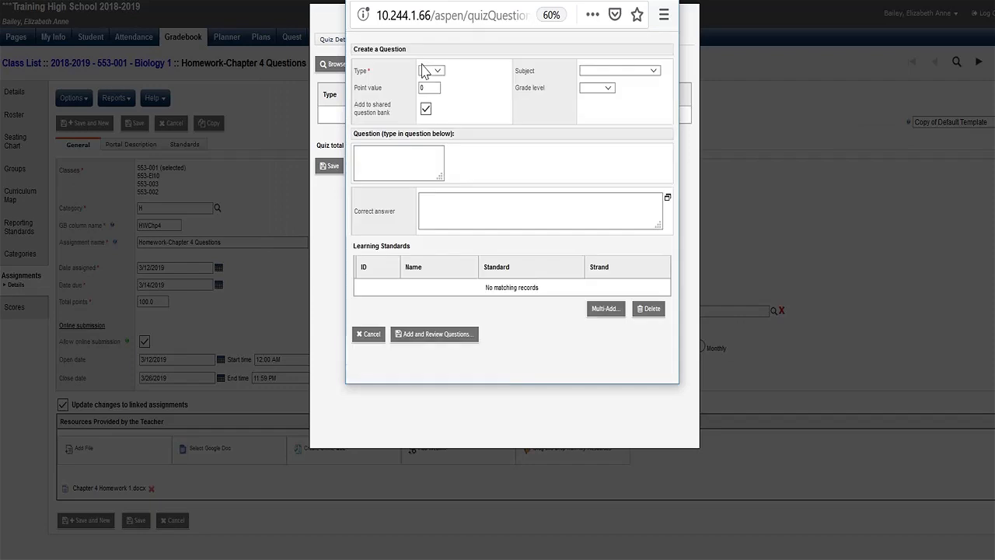
pyautogui.click(433, 70)
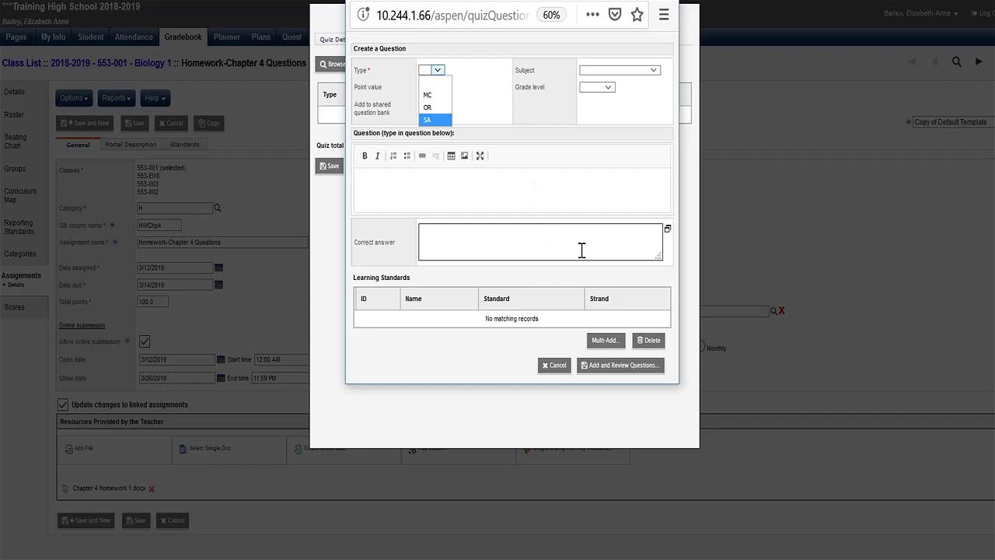
pyautogui.click(561, 367)
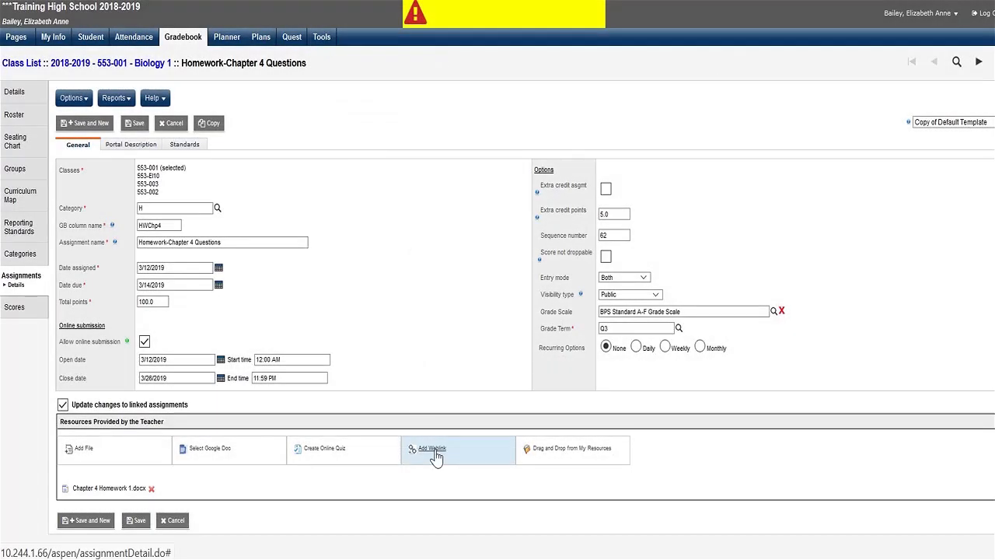
pyautogui.click(433, 451)
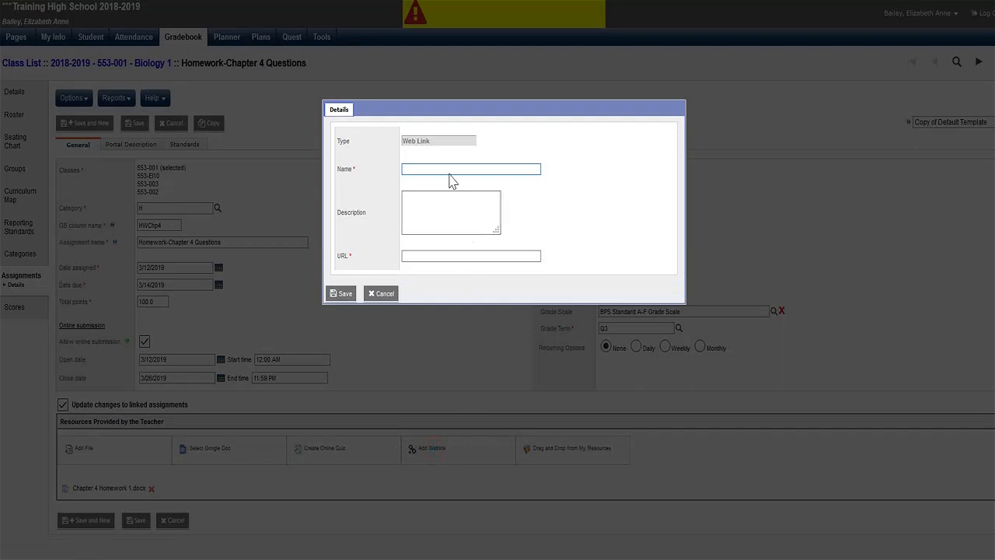
pyautogui.write('Plant')
pyautogui.press('Tab')
pyautogui.press('Tab')
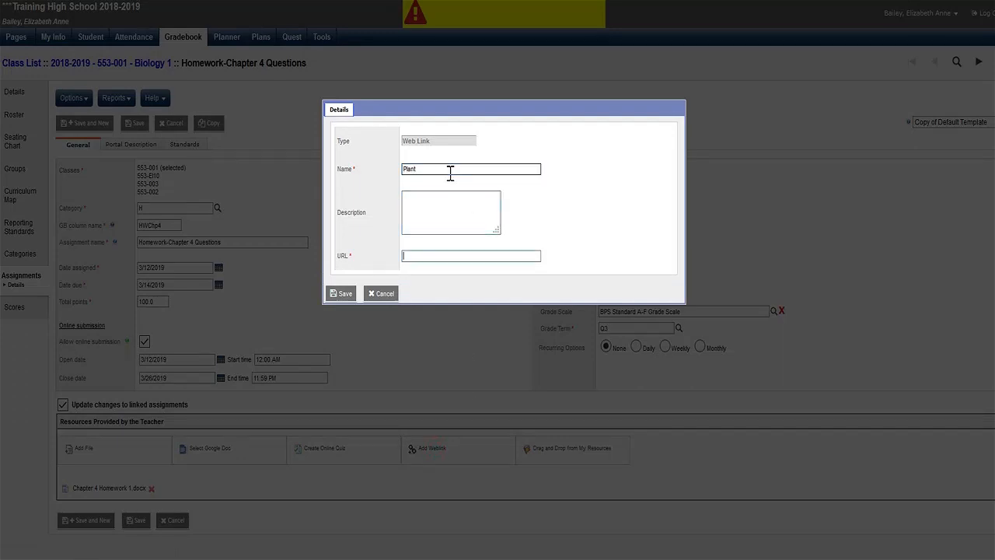
pyautogui.write('https://www.nature.com/subjects/plant-ecology')
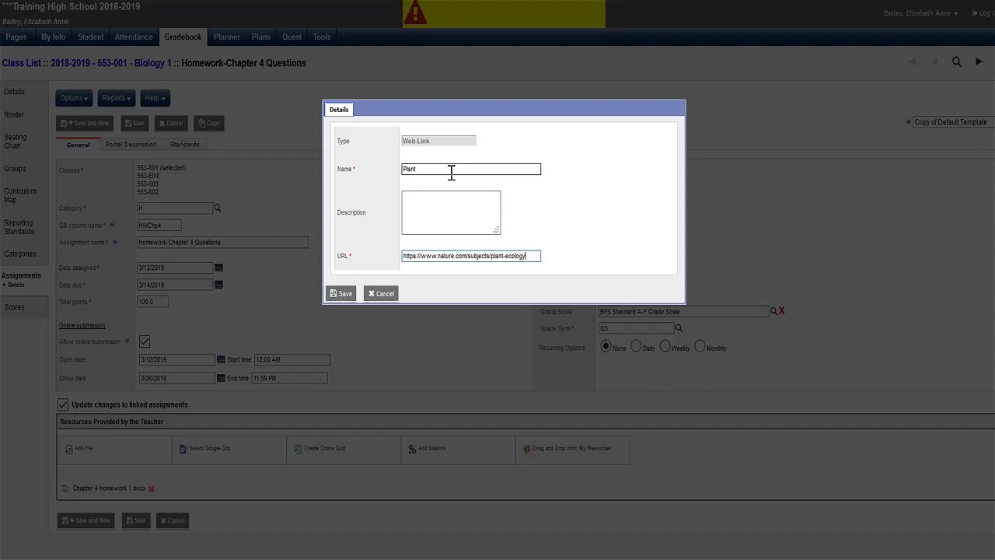
pyautogui.click(345, 293)
# Add Plant Ecology from the 553 Biology1 uploads folder in My Resources to the assignment's teacher resources
pyautogui.click(559, 451)
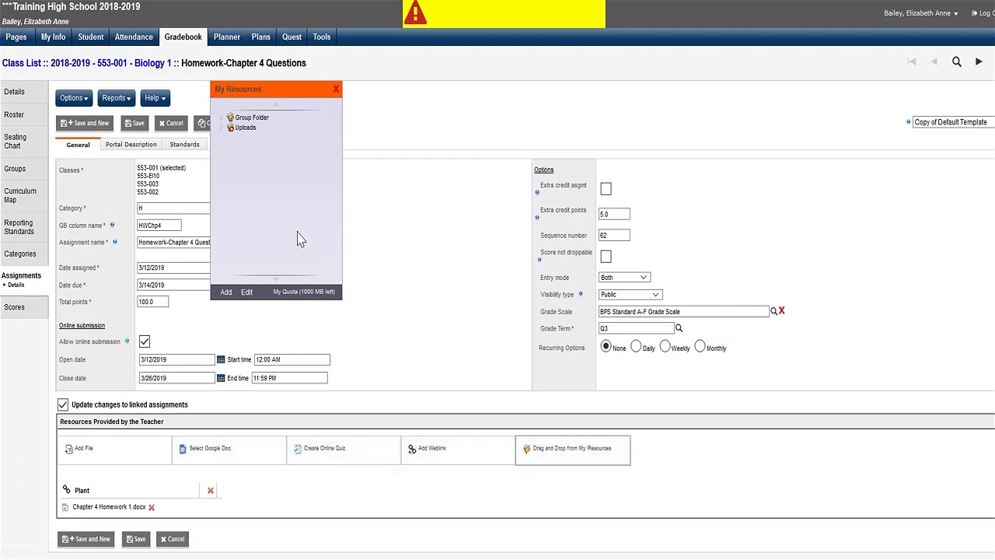
pyautogui.click(222, 127)
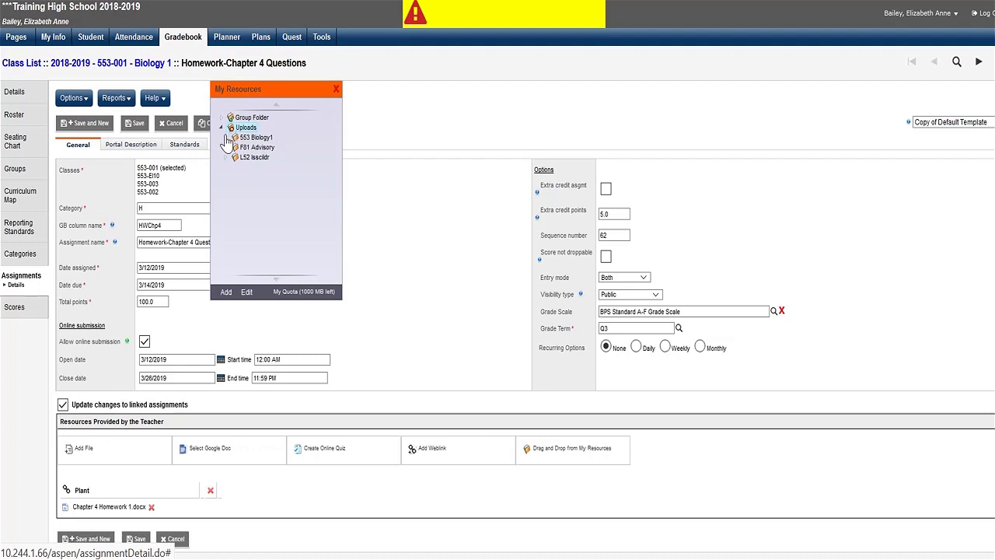
pyautogui.click(226, 138)
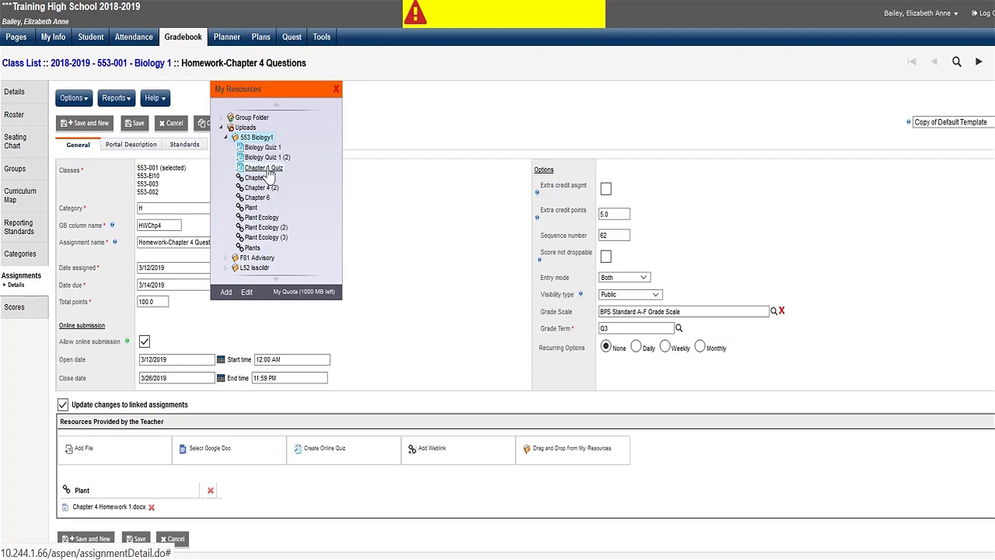
pyautogui.moveTo(263, 217); pyautogui.dragTo(264, 488)
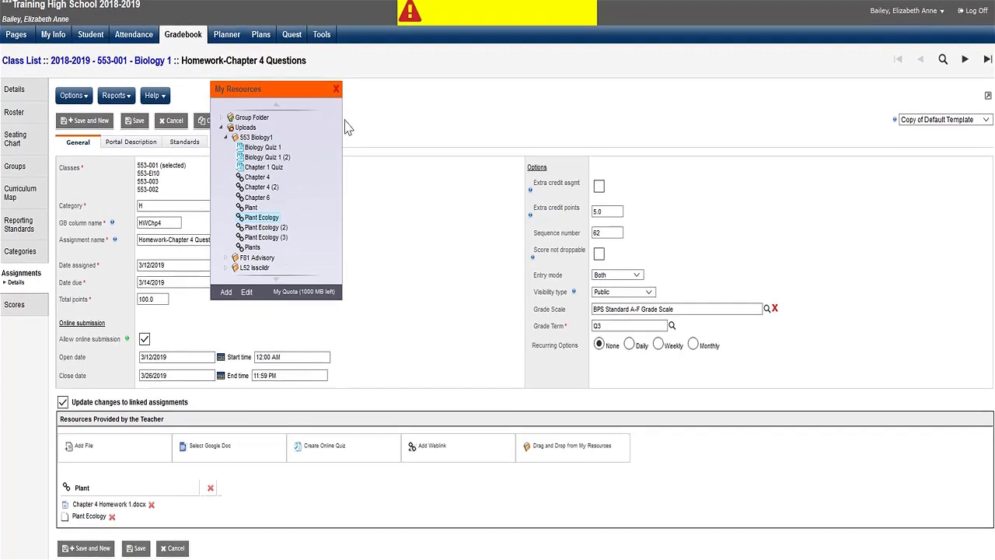
pyautogui.click(337, 90)
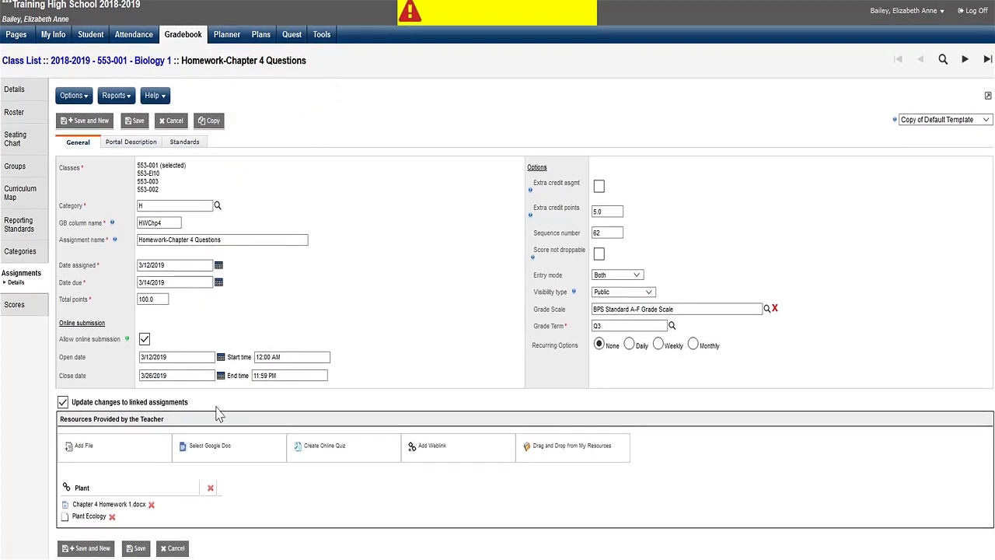
# Remove the Chapter 4 Homework 1.docx and Plant Ecology resources from the assignment, and save it
pyautogui.click(153, 505)
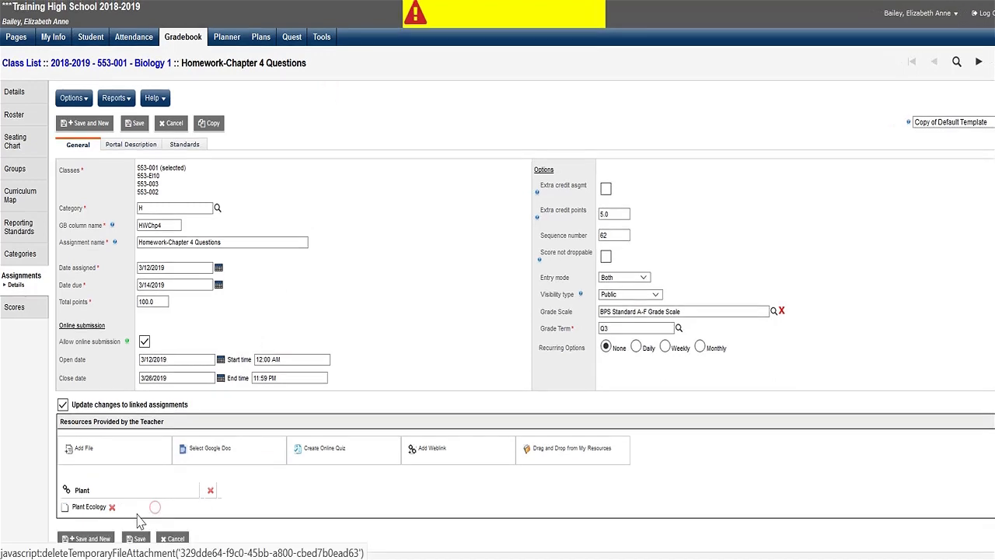
pyautogui.click(112, 507)
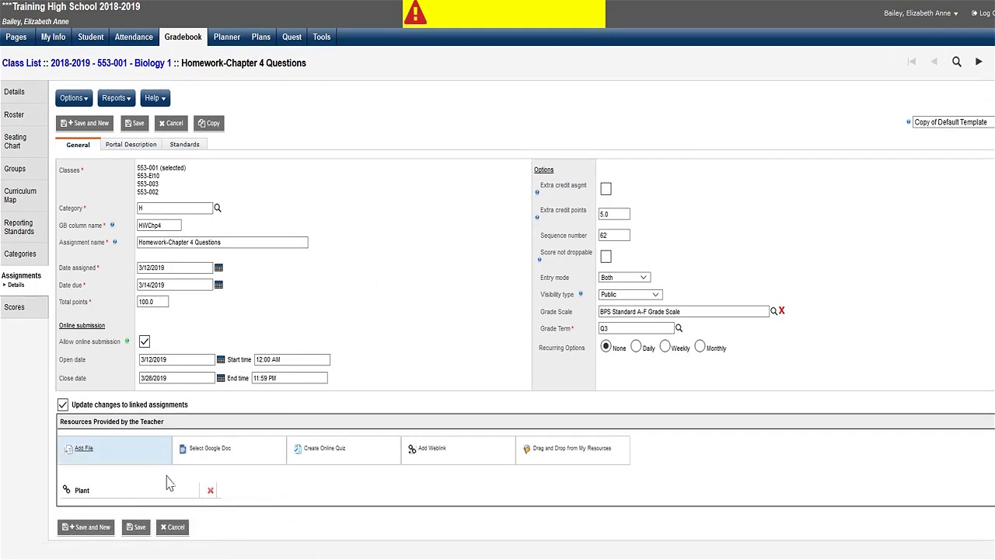
pyautogui.click(136, 527)
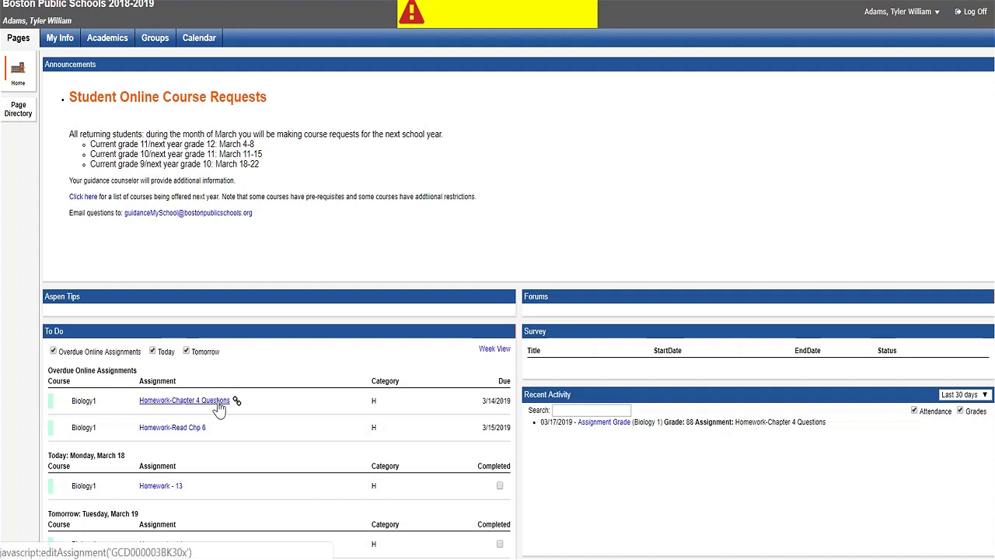
# In the student portal, open Homework-Chapter 4 Questions, view the web page behind its Plant link, and close both windows
pyautogui.click(220, 406)
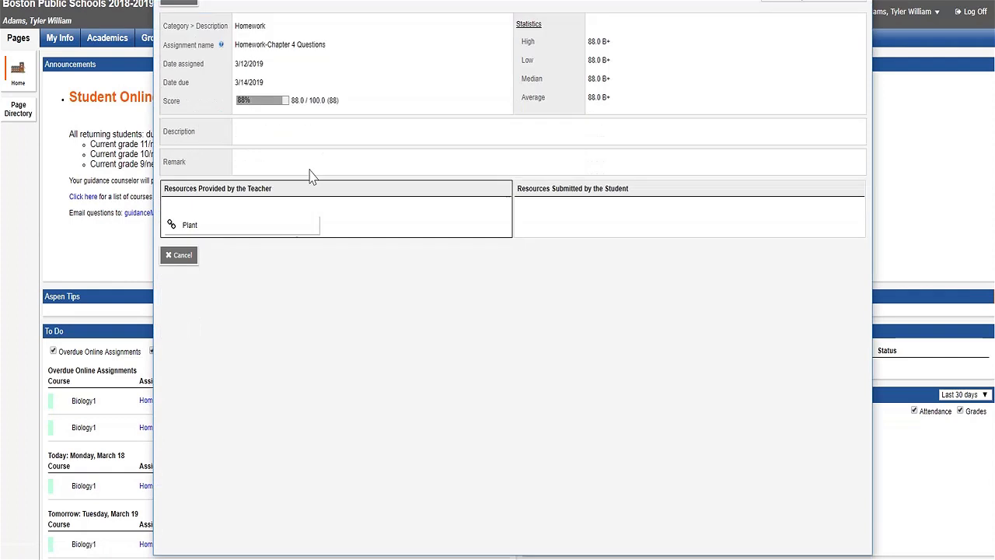
pyautogui.click(195, 226)
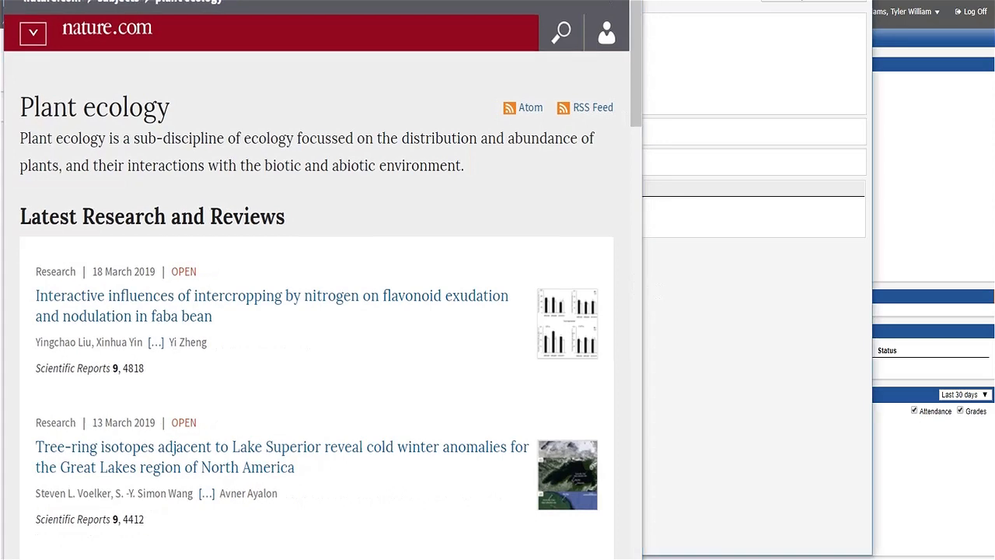
pyautogui.click(626, 1)
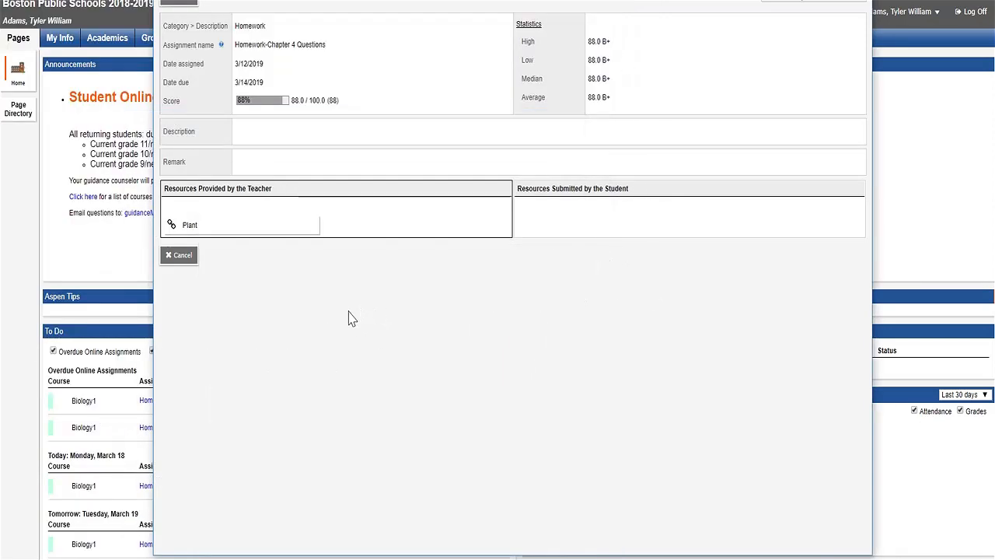
pyautogui.click(858, 1)
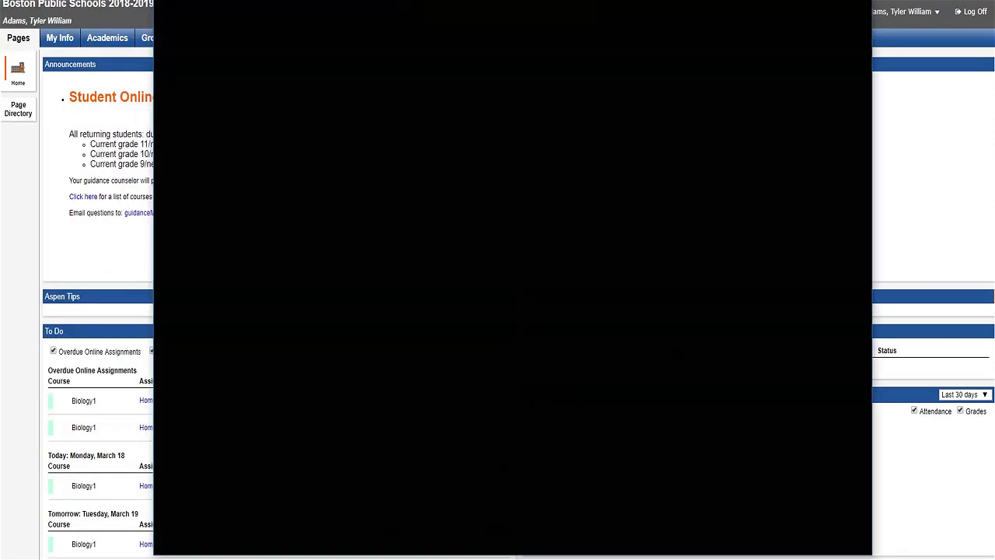